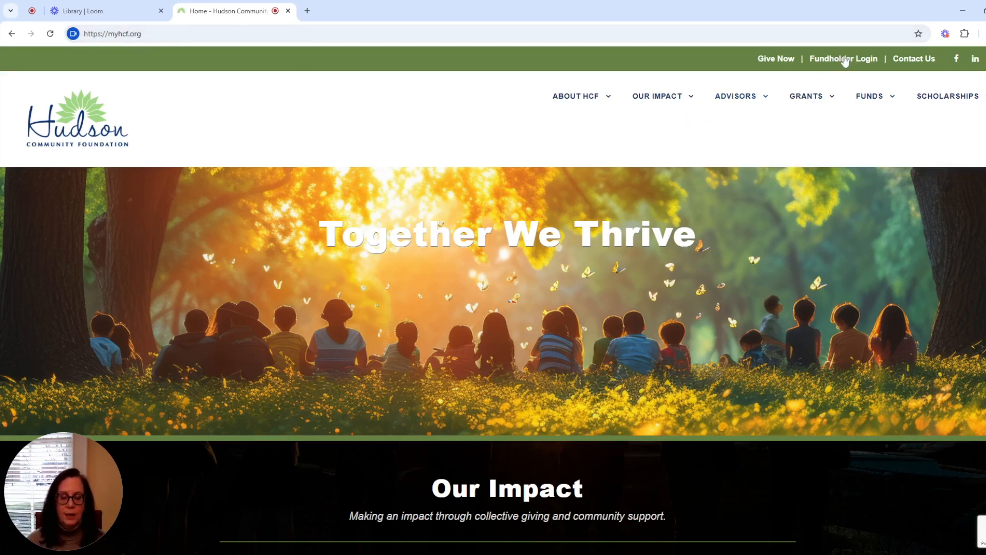
- Sign in to the fundholder portal with the account e-mail and the emailed login PIN
click(845, 61)
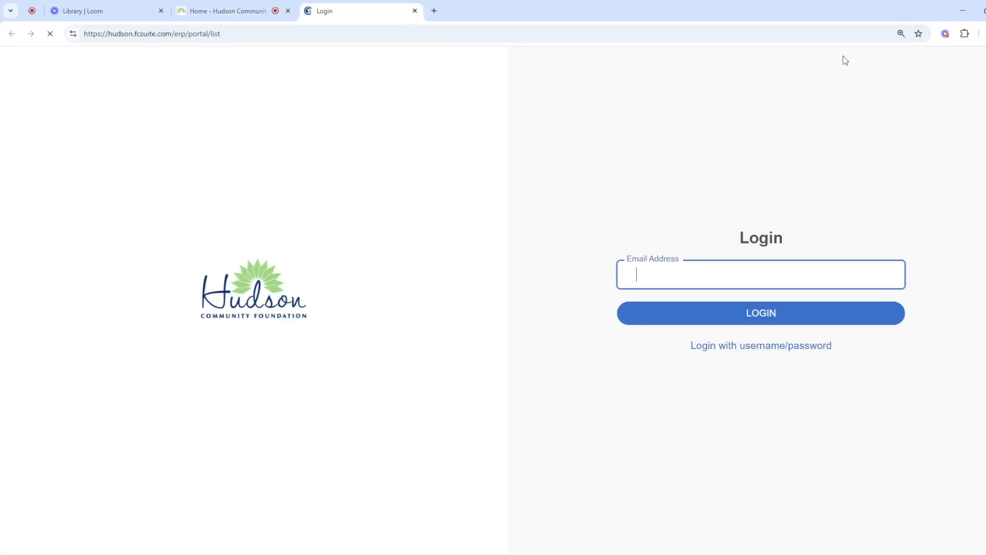
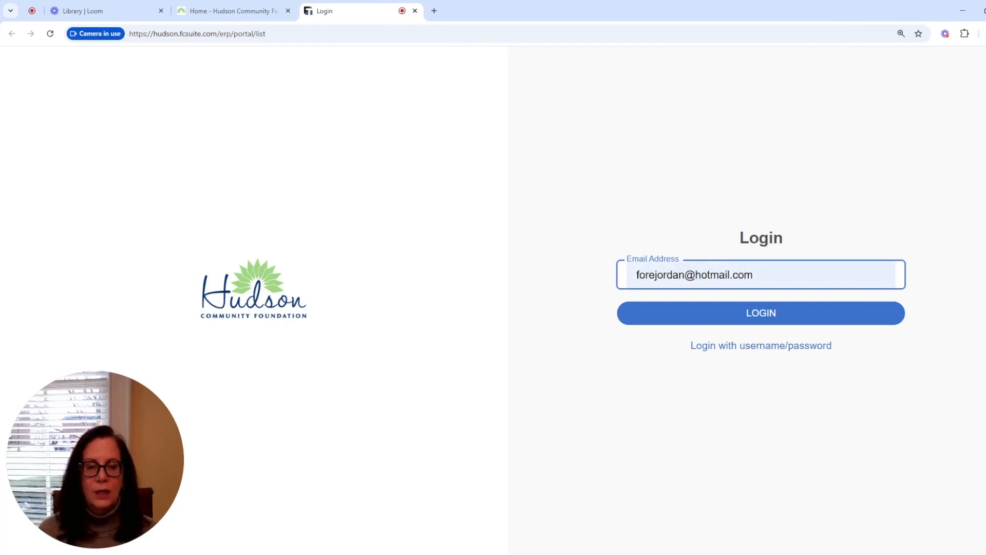
click(751, 299)
click(750, 314)
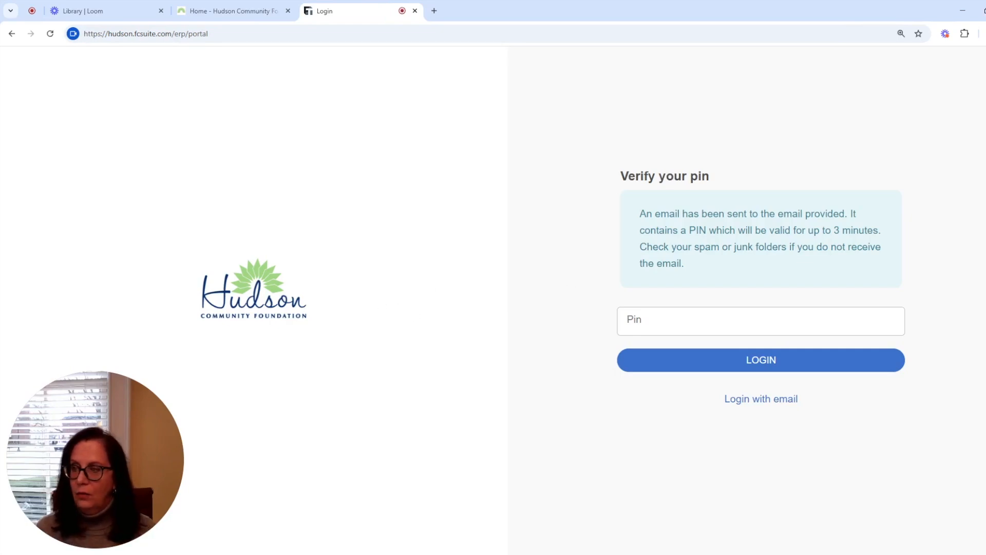
click(637, 321)
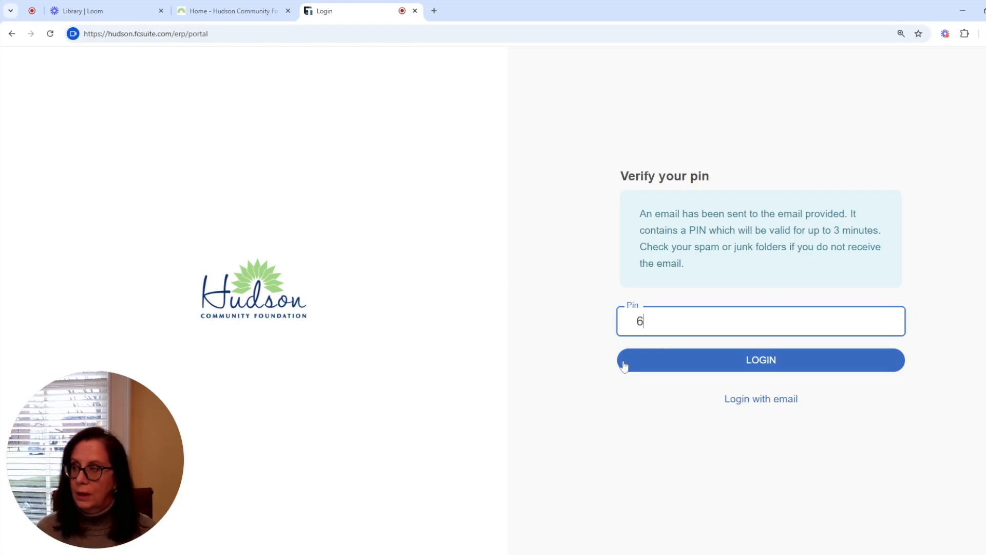
click(765, 365)
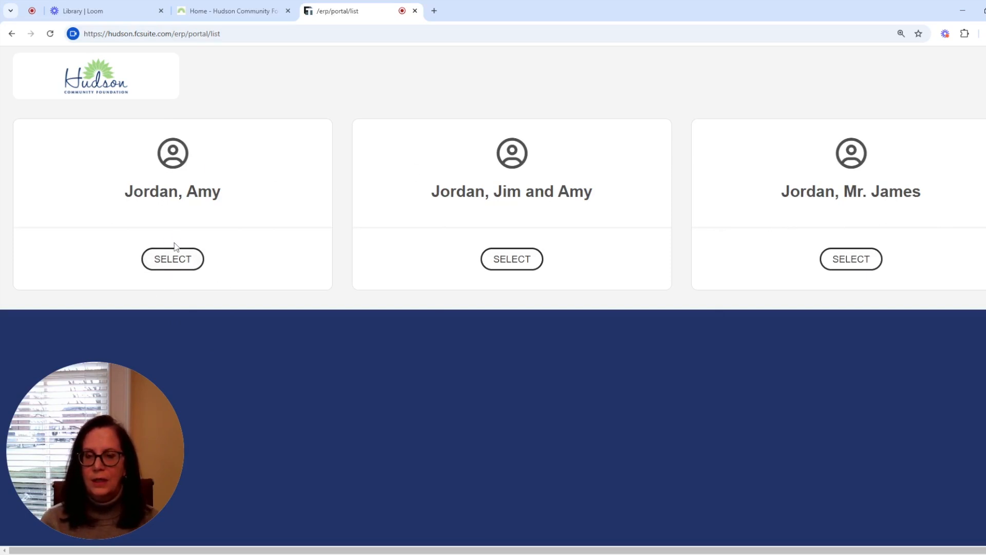
- Select the first profile and open the Hudson Arts & Culture Fund's grant request page
click(173, 259)
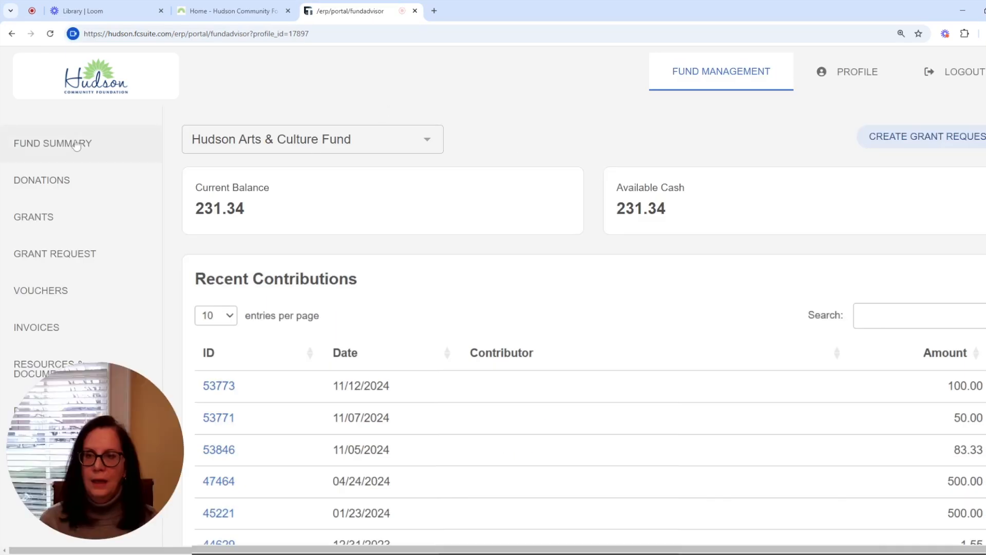
click(76, 145)
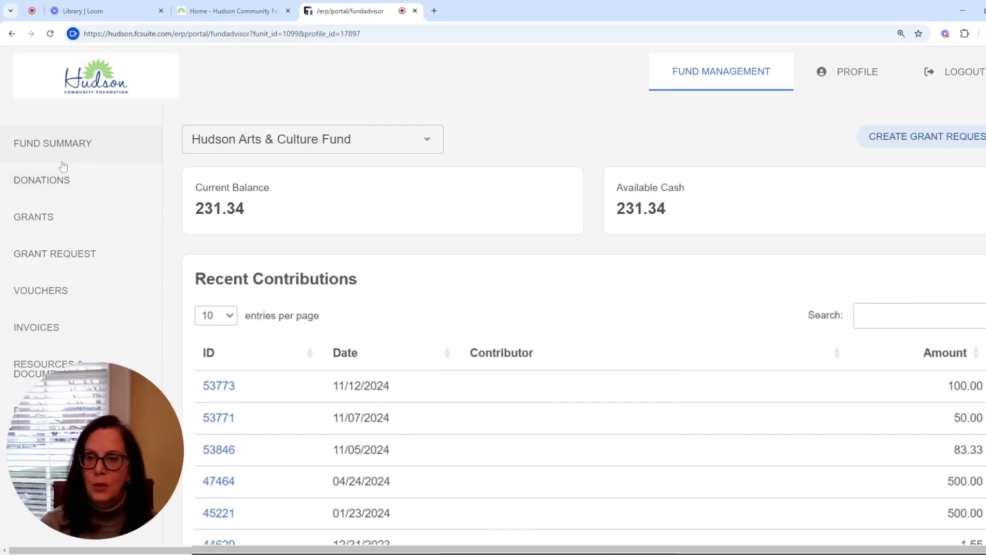
click(34, 263)
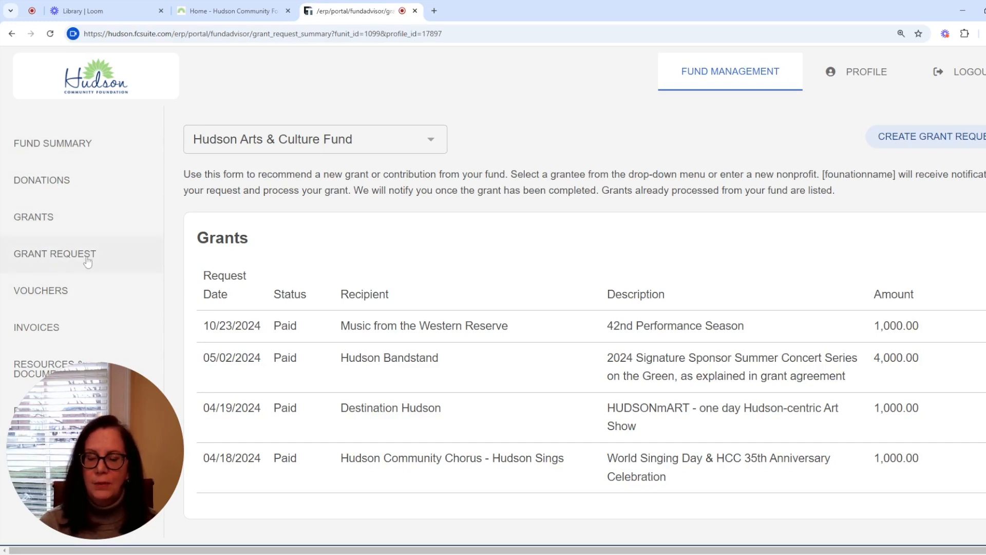
- Start a new grant request using manual grantee entry
click(934, 142)
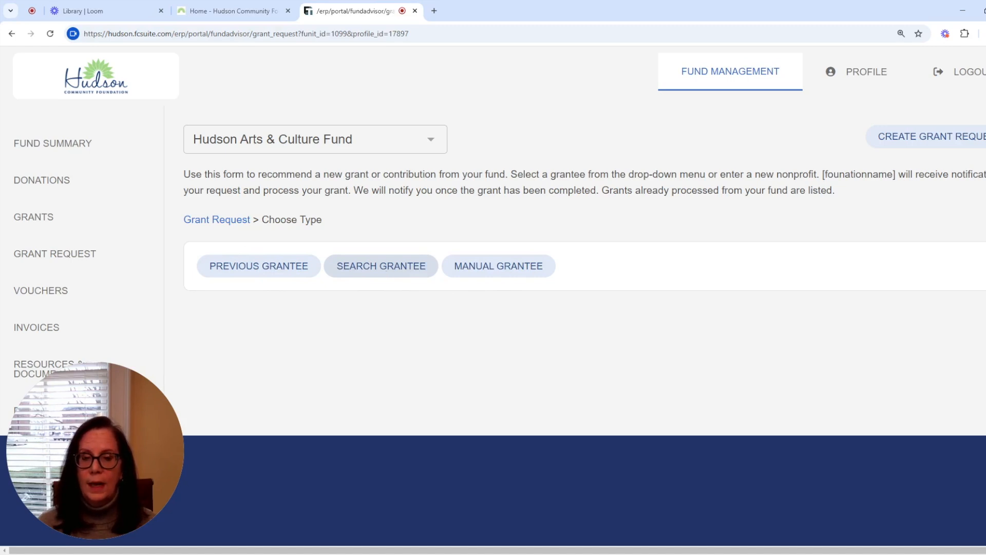
click(501, 270)
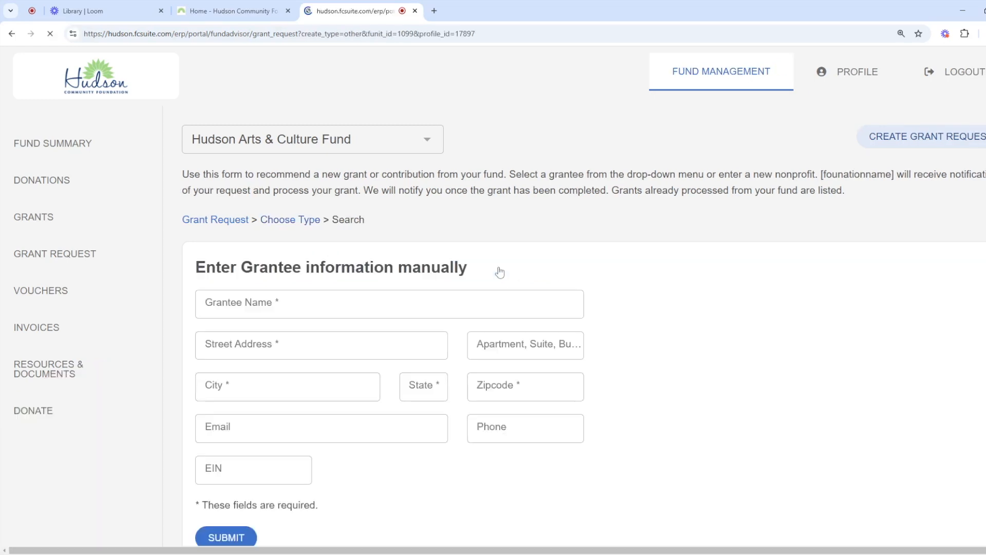
scroll(500, 273, down, 1)
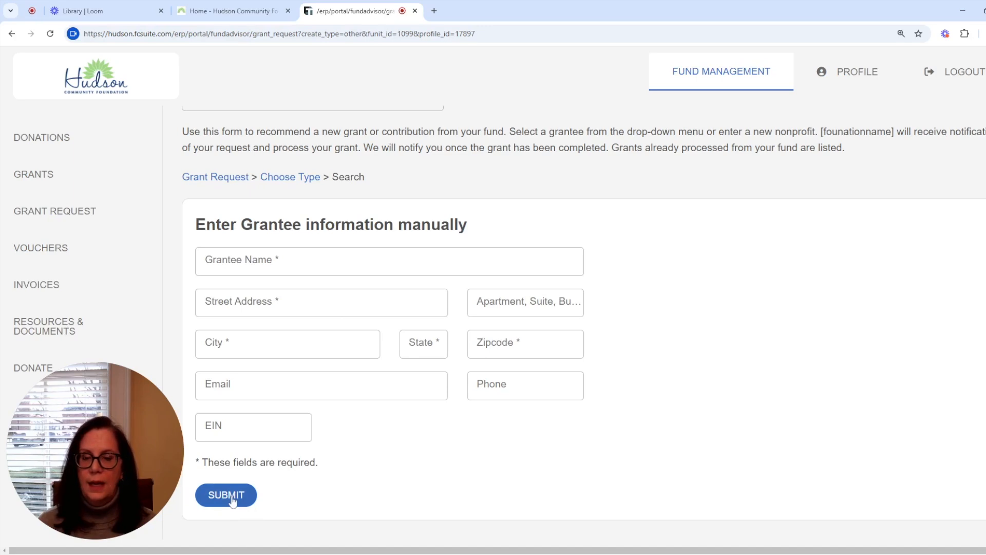
- Search grantees for 'Hudson Community Chorus', then return to the grantee type choices
click(292, 181)
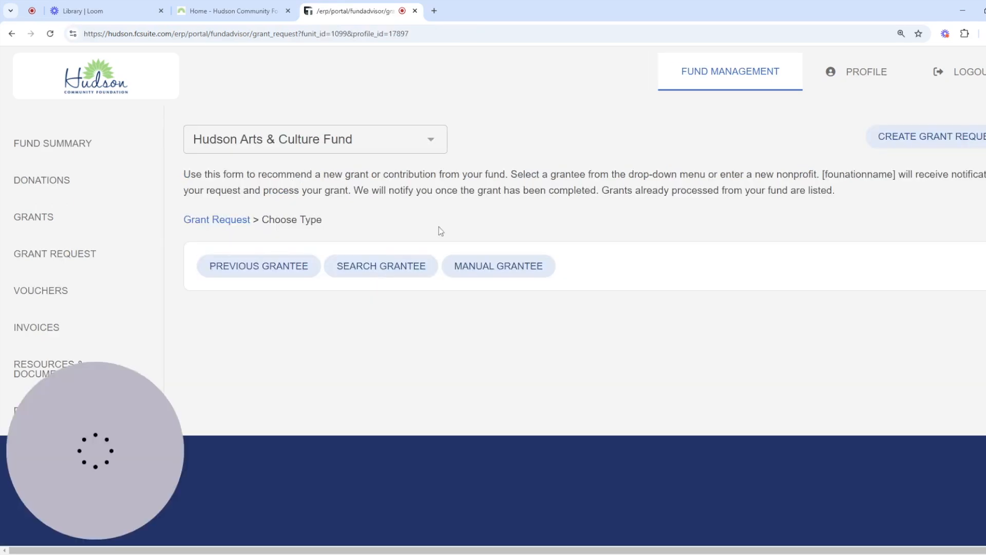
click(381, 268)
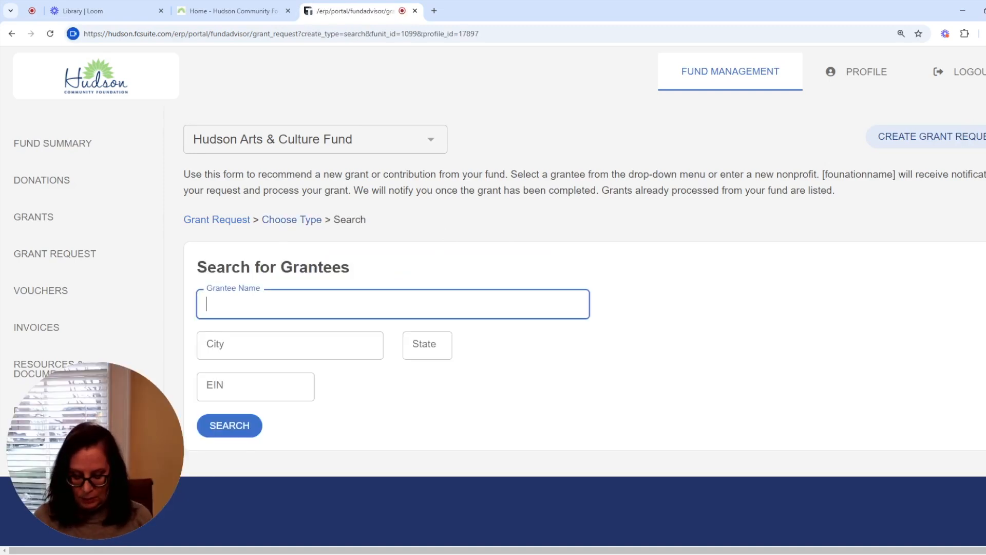
text(Hudson Community Chorus)
click(241, 430)
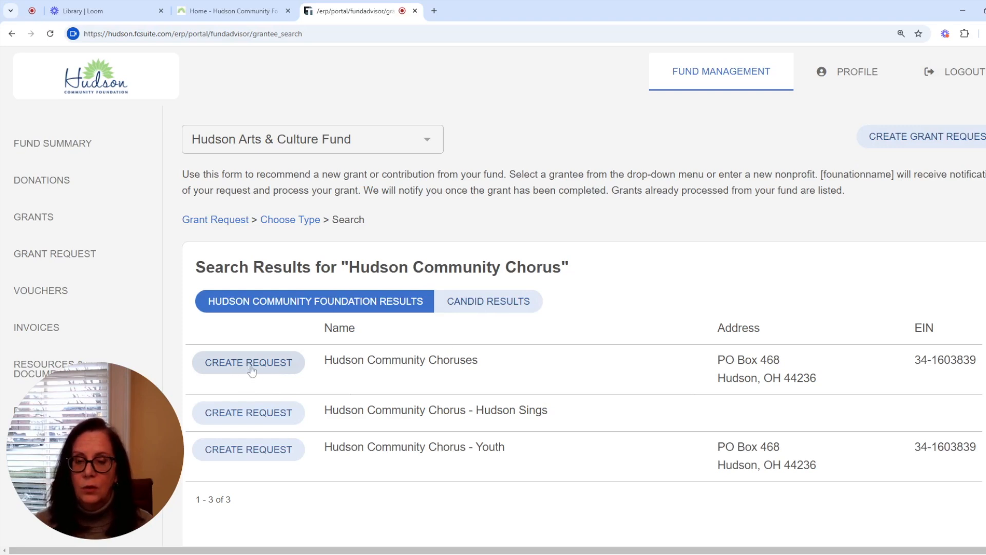
scroll(308, 393, down, 2)
scroll(311, 398, up, 2)
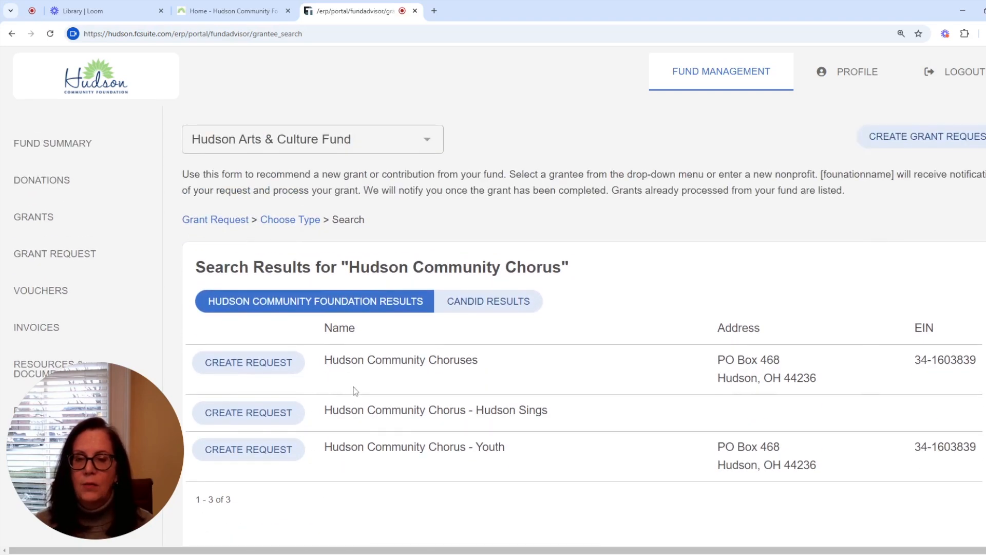
click(282, 223)
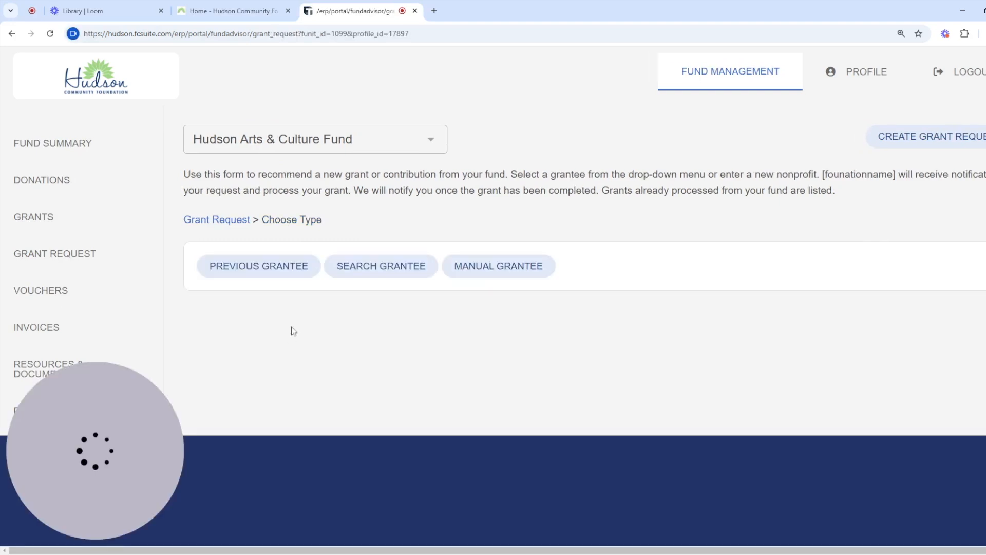
- Pick Hudson Bandstand, Inc. from past grantees with description 'sponsorship of the 2025 concert season'
click(286, 274)
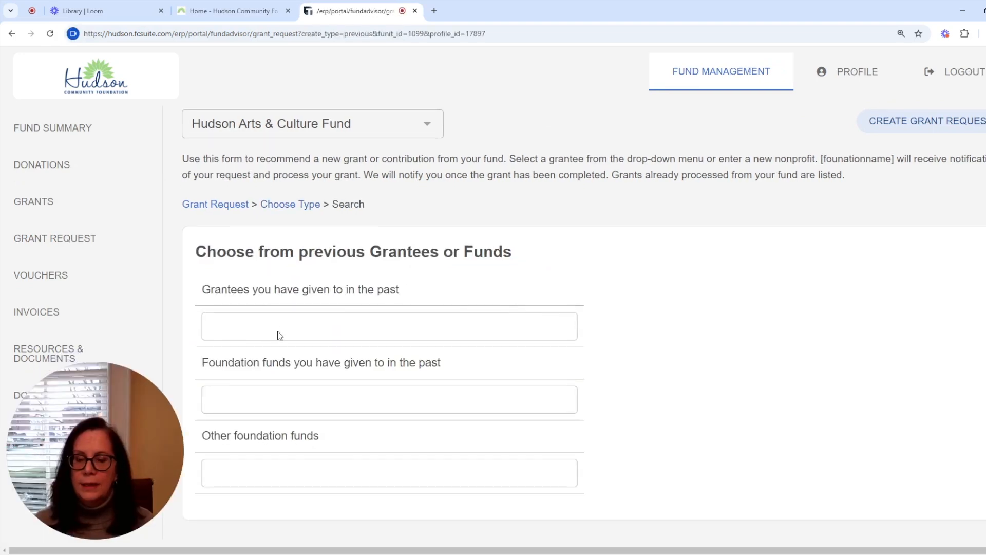
click(262, 325)
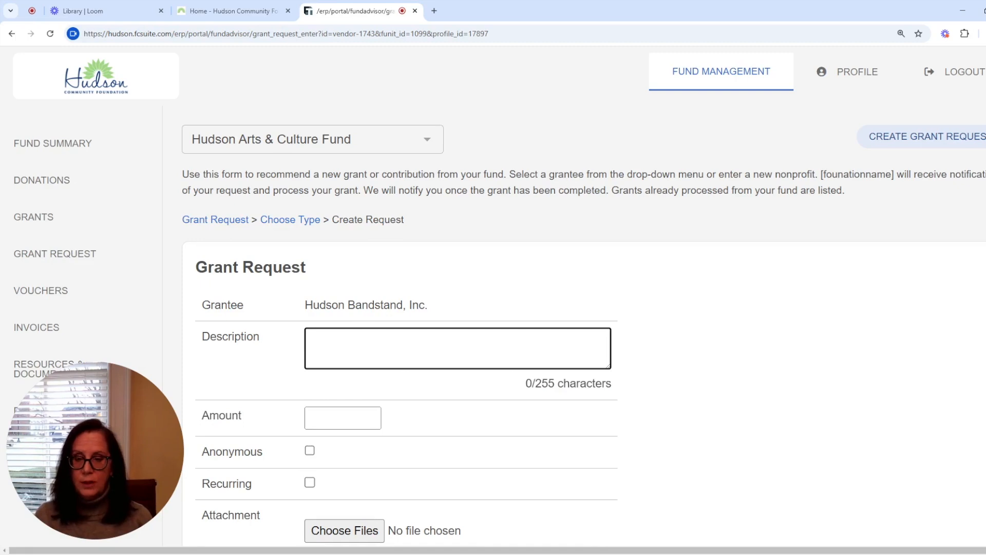
text(sponsorship of the 2025 concert ser)
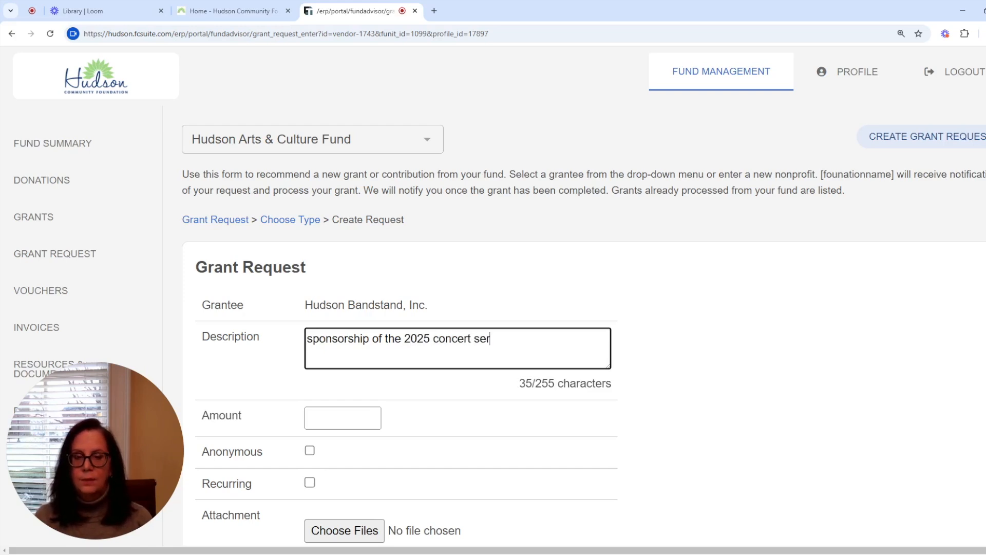
key(BackSpace)
text(ason)
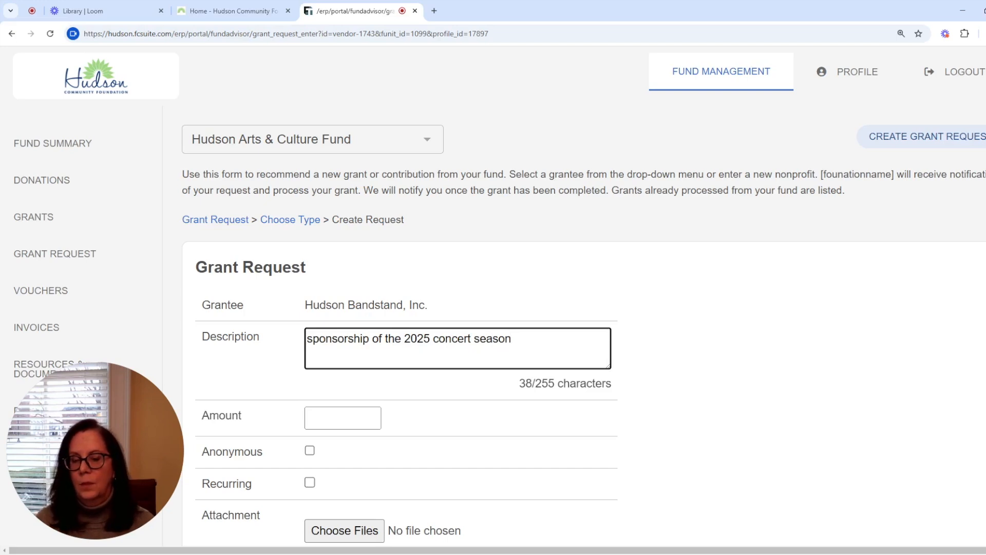
click(337, 417)
- Set the grant amount to 200.00 and mark the request Recurring
text(2)
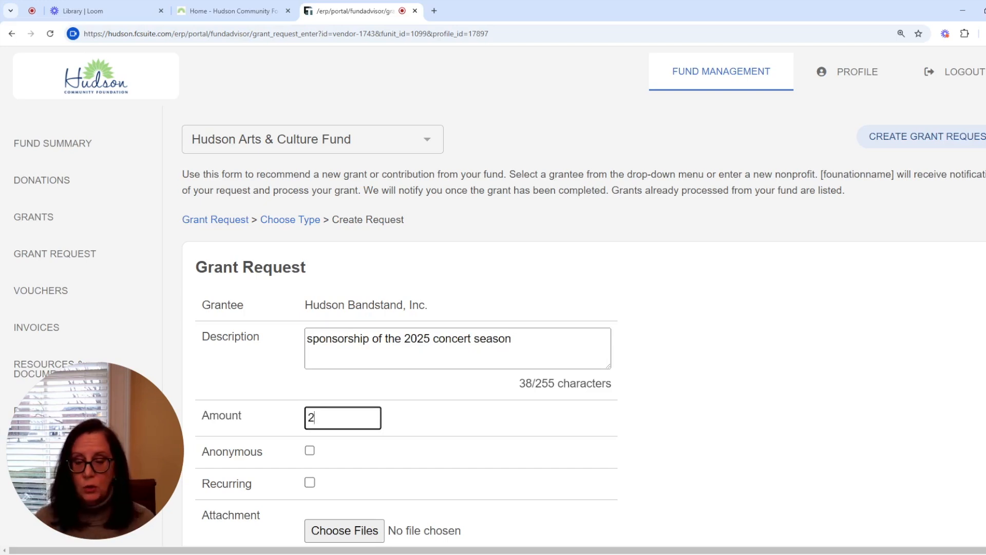
text(00.00)
scroll(583, 409, down, 4)
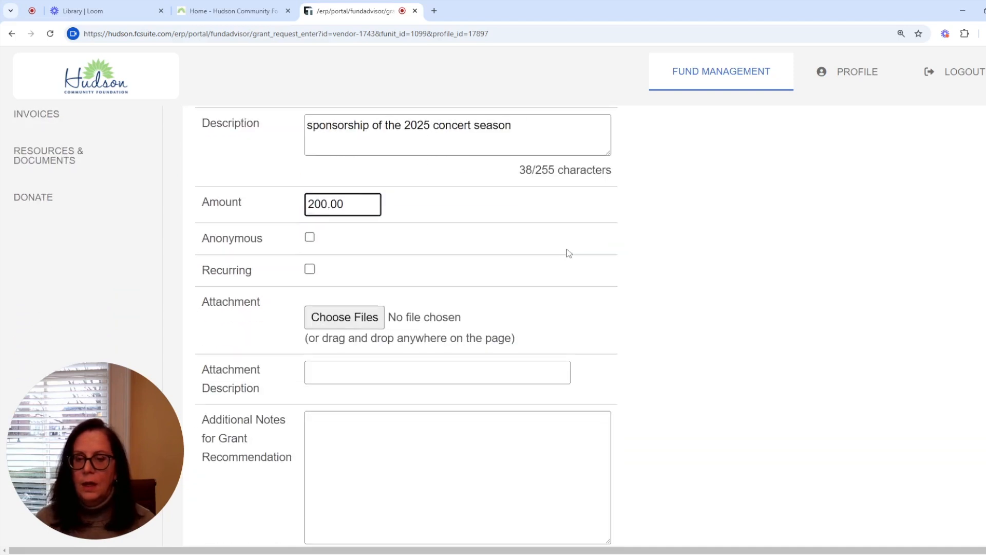
click(311, 270)
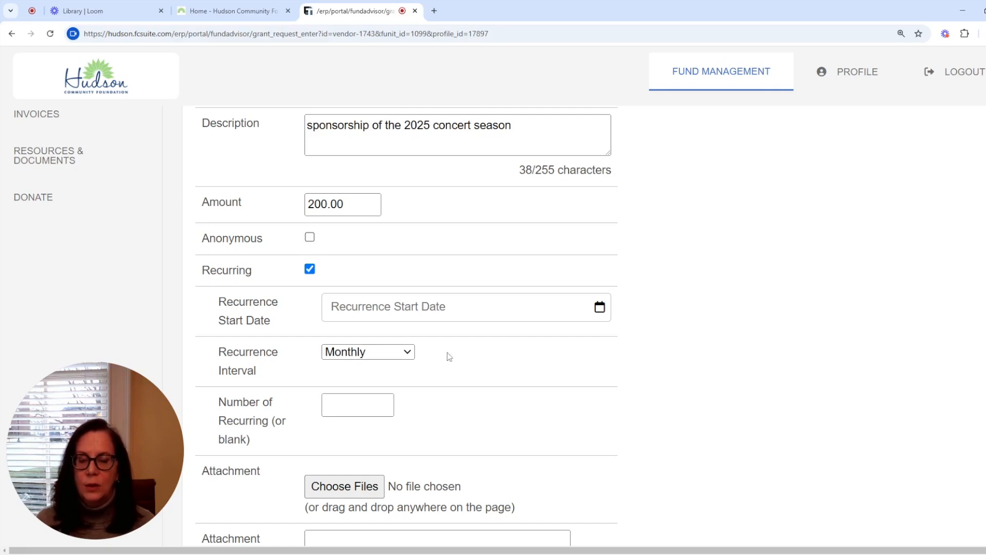
scroll(447, 356, down, 3)
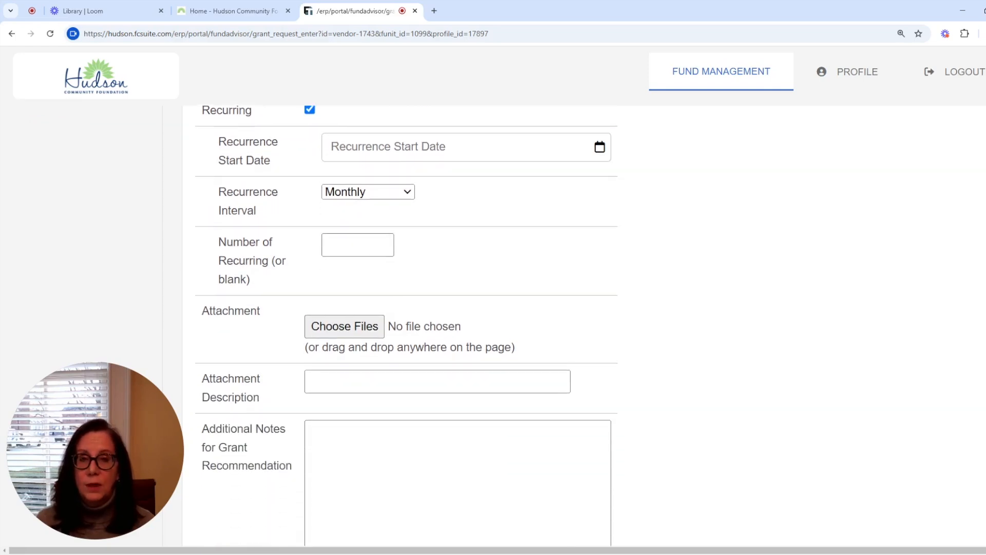
scroll(493, 303, down, 2)
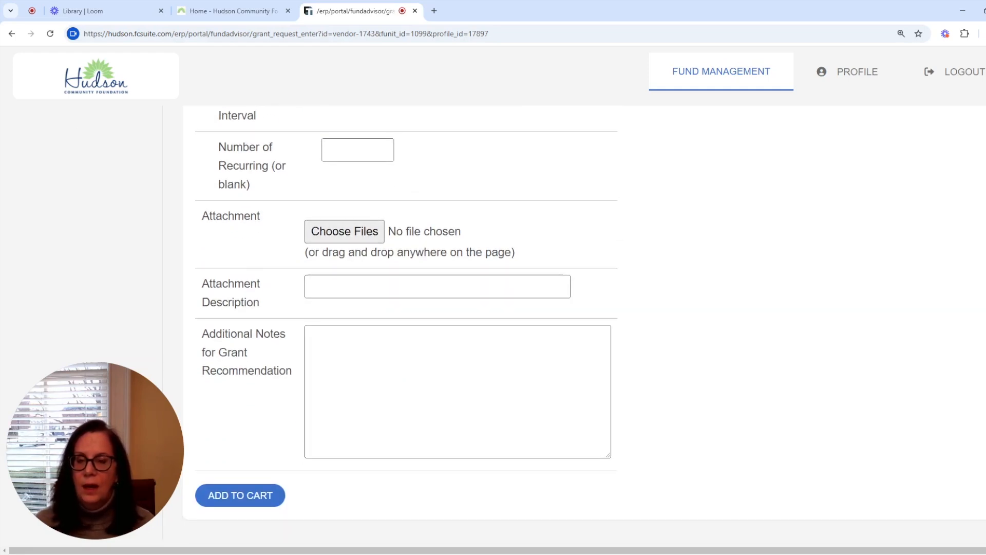
click(378, 334)
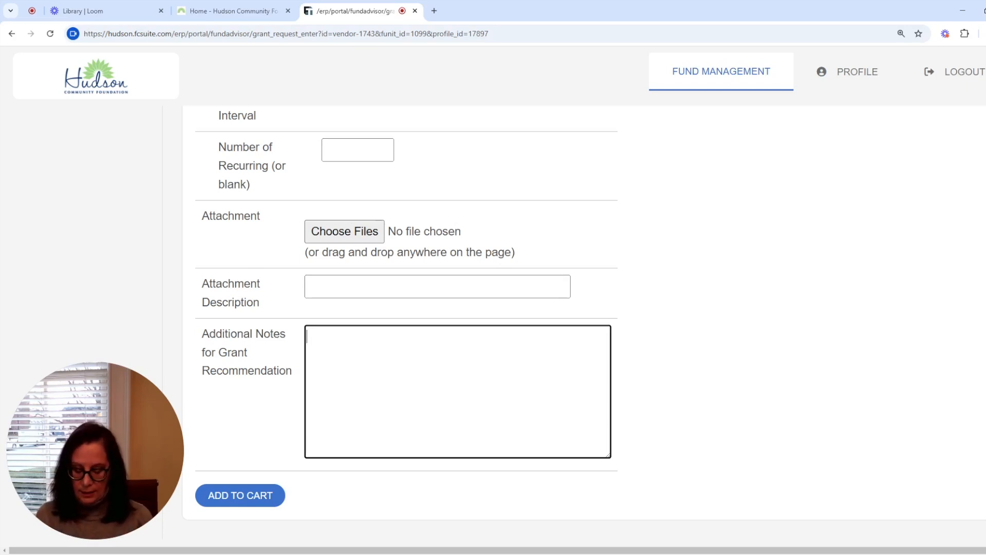
- Add a note to mail to their new PO box, untick Recurring, and add to cart
text(please mail to their new PO BOX 123)
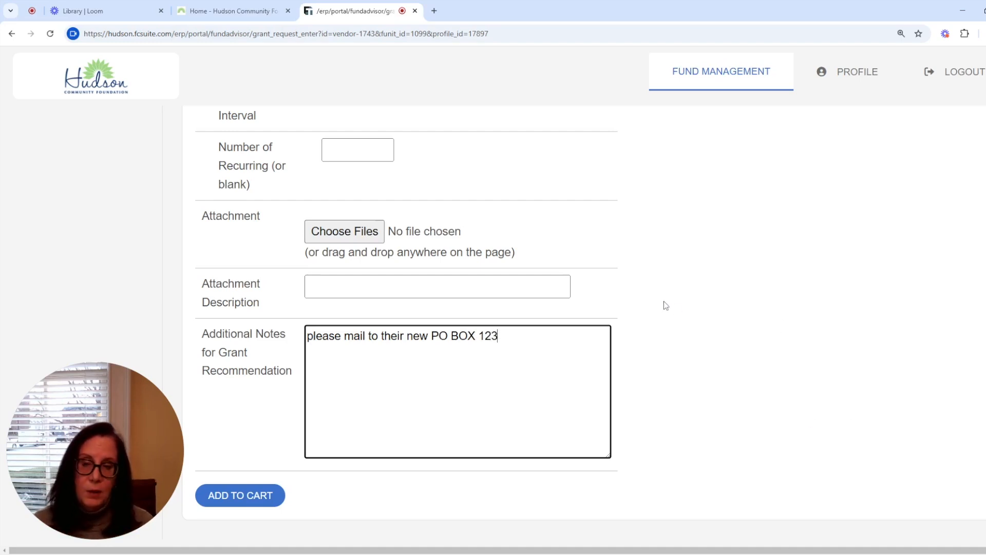
scroll(635, 257, up, 4)
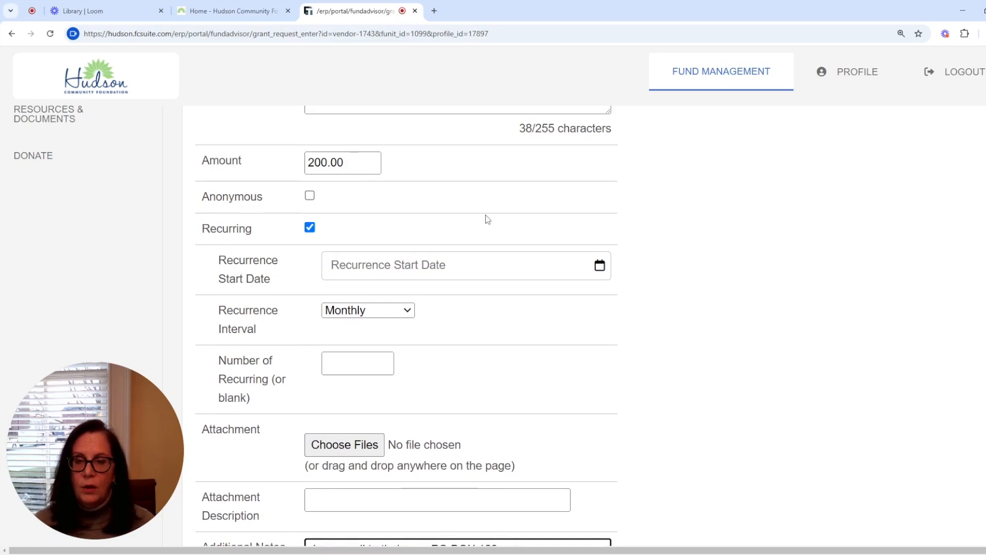
click(311, 229)
click(310, 228)
scroll(426, 273, down, 1)
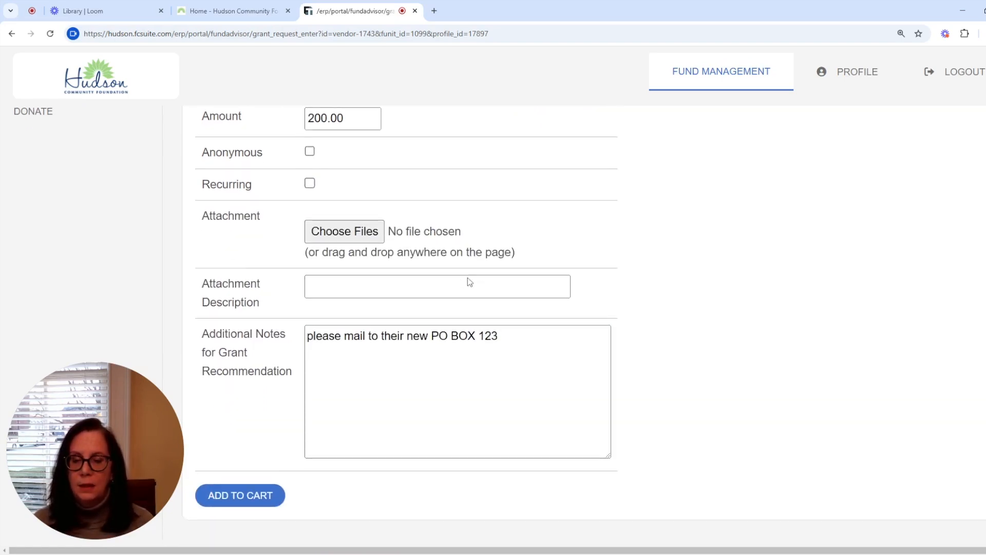
click(243, 496)
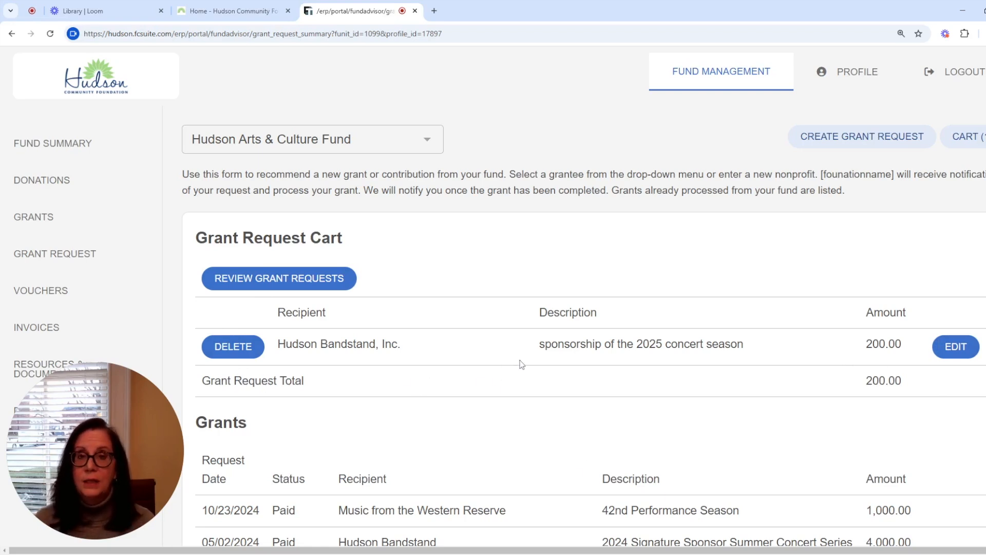
- Review the cart and submit the 200.00 Hudson Bandstand, Inc. grant request
click(288, 280)
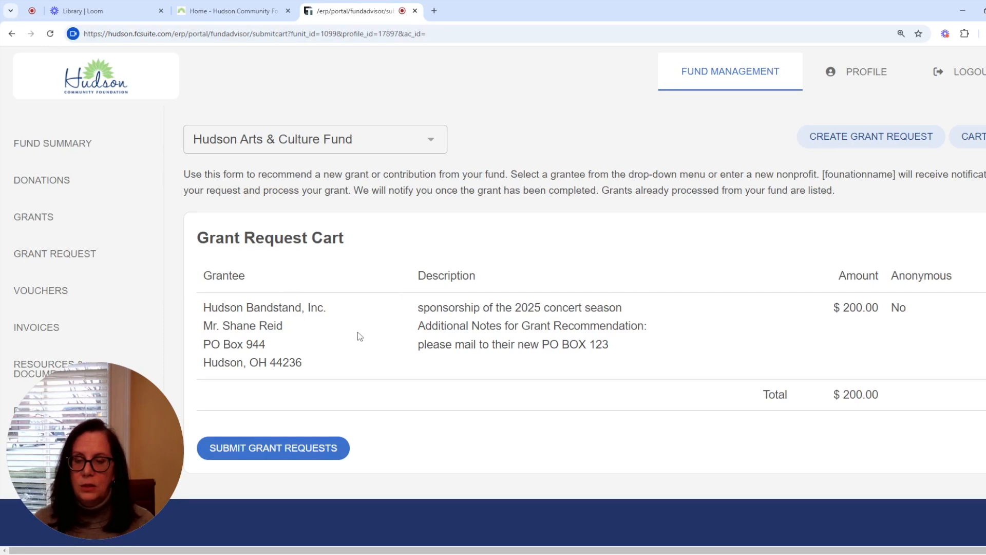
click(275, 456)
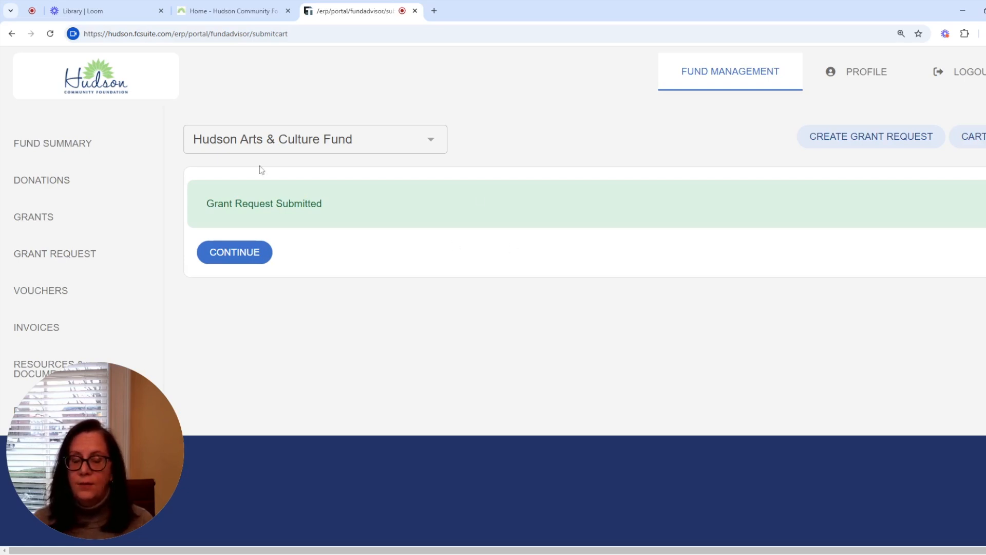
click(234, 260)
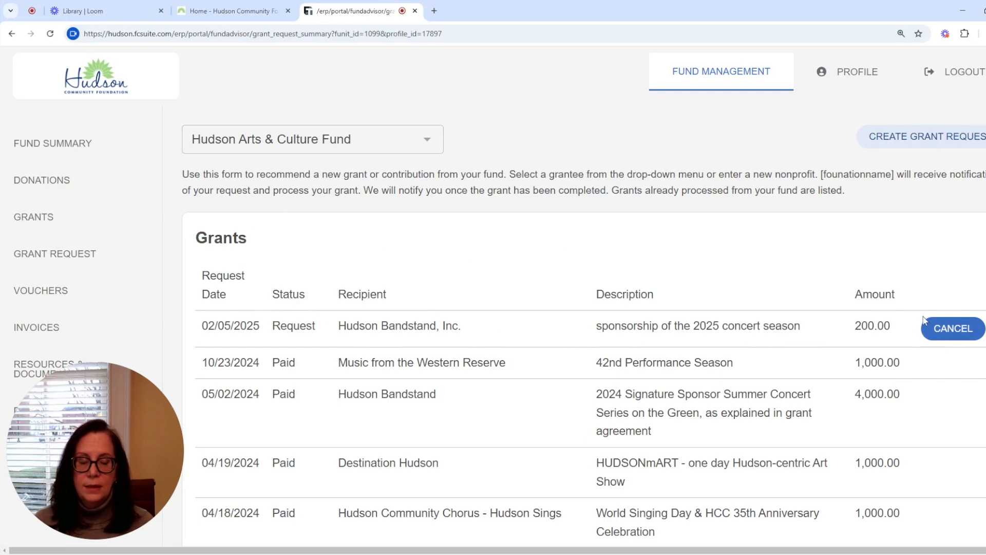
- Cancel the new 02/05/2025 Hudson Bandstand, Inc. 200.00 request in the Grants list
click(951, 329)
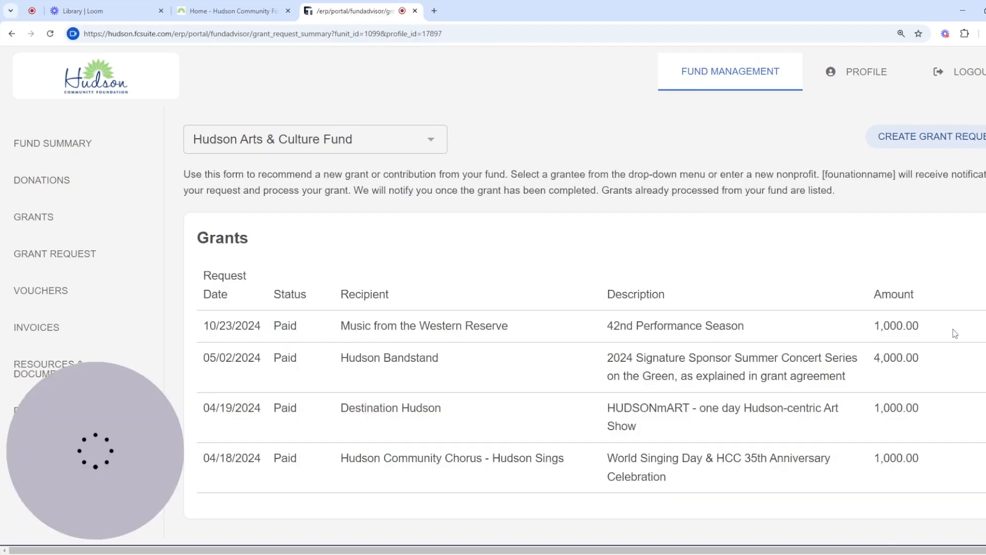